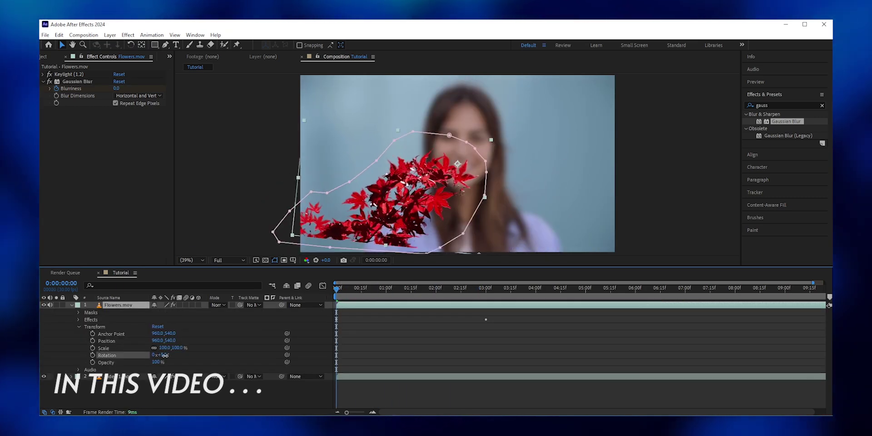
# Tilt and enlarge the Flowers.mov layer slightly, then scrub through the Tutorial comp to preview.
pyautogui.moveTo(164, 355); pyautogui.dragTo(178, 341)
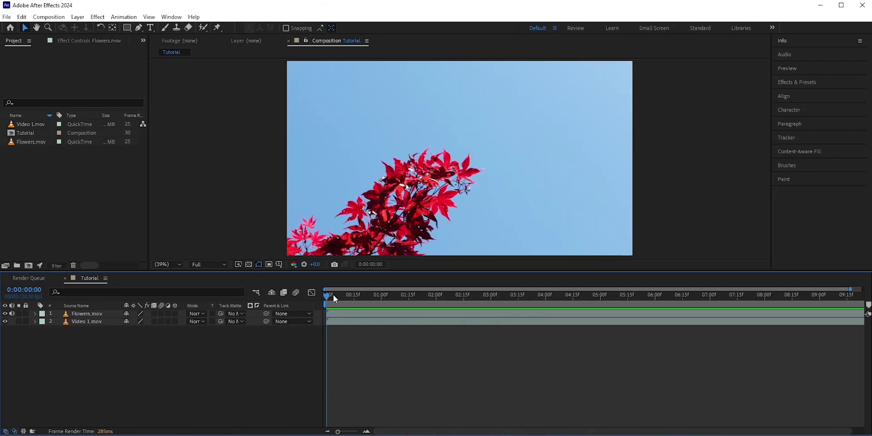
pyautogui.moveTo(333, 296); pyautogui.dragTo(70, 300)
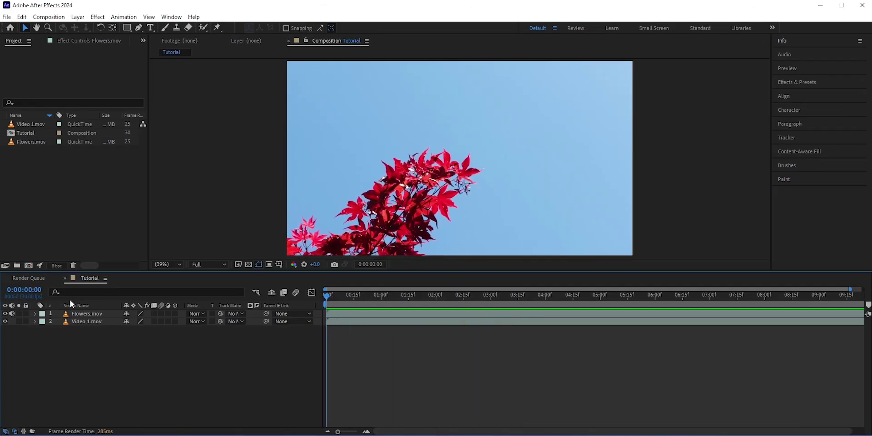
# Hide Flowers.mov to check the woman's footage, then apply Keylight (1.2) to Flowers.mov.
pyautogui.click(6, 314)
pyautogui.moveTo(329, 297); pyautogui.dragTo(493, 297)
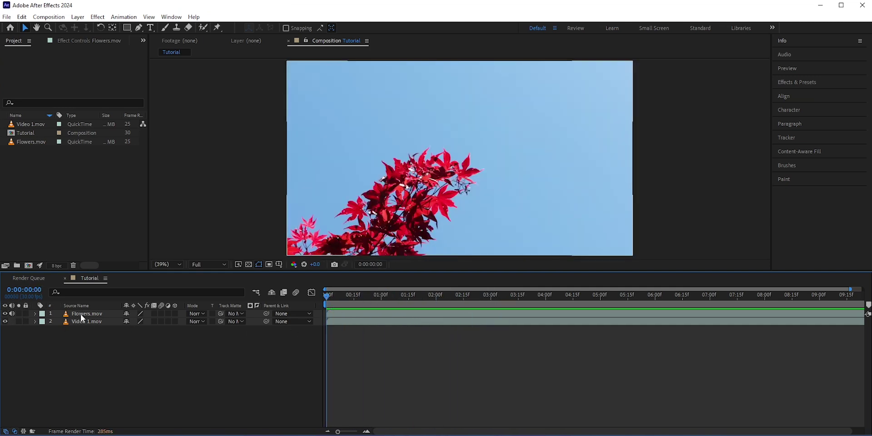
pyautogui.click(105, 313)
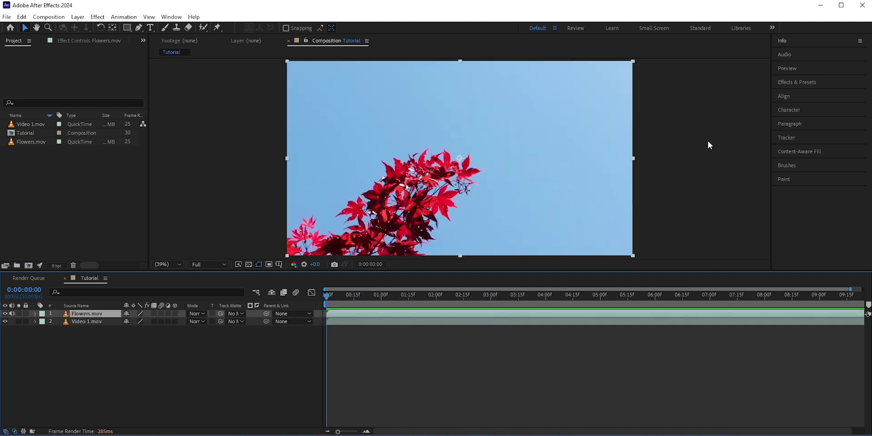
pyautogui.click(782, 83)
pyautogui.click(804, 94)
pyautogui.write('keyli')
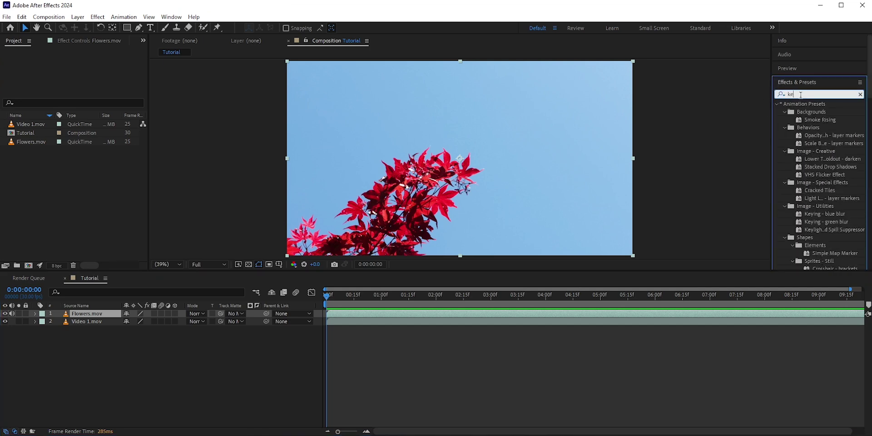
pyautogui.click(816, 135)
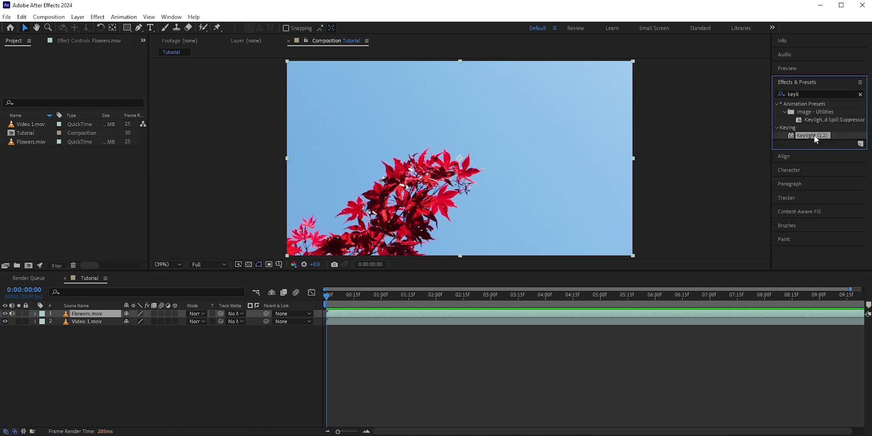
pyautogui.moveTo(815, 136); pyautogui.dragTo(410, 187)
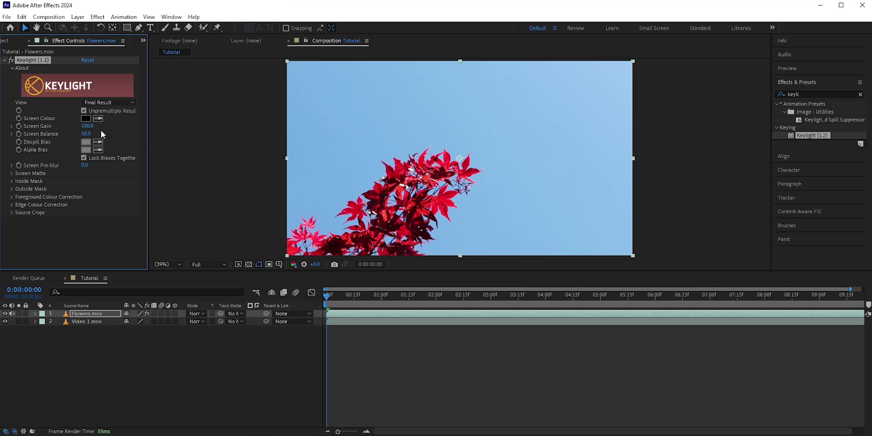
# Draw a closed Pen mask around the red branch and its leaves, then scrub to check it.
pyautogui.click(138, 28)
pyautogui.click(282, 230)
pyautogui.click(303, 205)
pyautogui.click(321, 206)
pyautogui.click(344, 190)
pyautogui.click(371, 164)
pyautogui.click(408, 128)
pyautogui.click(477, 140)
pyautogui.click(492, 163)
pyautogui.click(493, 189)
pyautogui.click(474, 233)
pyautogui.click(437, 260)
pyautogui.press(',')
pyautogui.click(272, 264)
pyautogui.click(290, 230)
pyautogui.moveTo(327, 297); pyautogui.dragTo(658, 299)
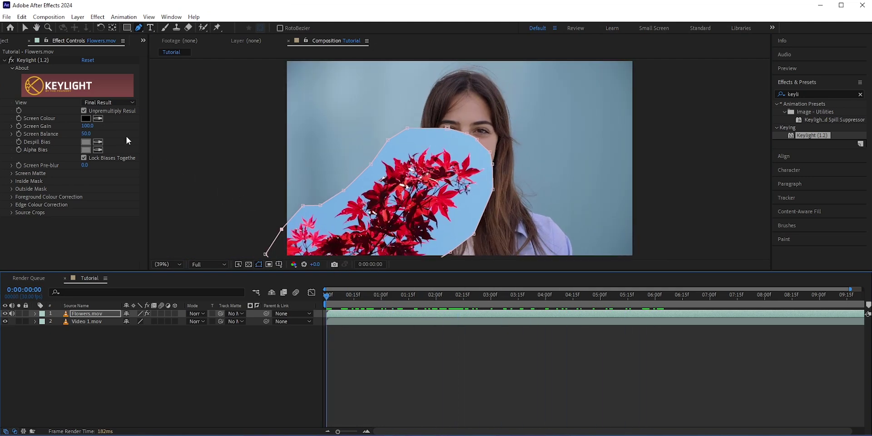
# Key out the blue sky with Keylight's Screen Colour eyedropper and raise Clip Black to 22.
pyautogui.click(99, 119)
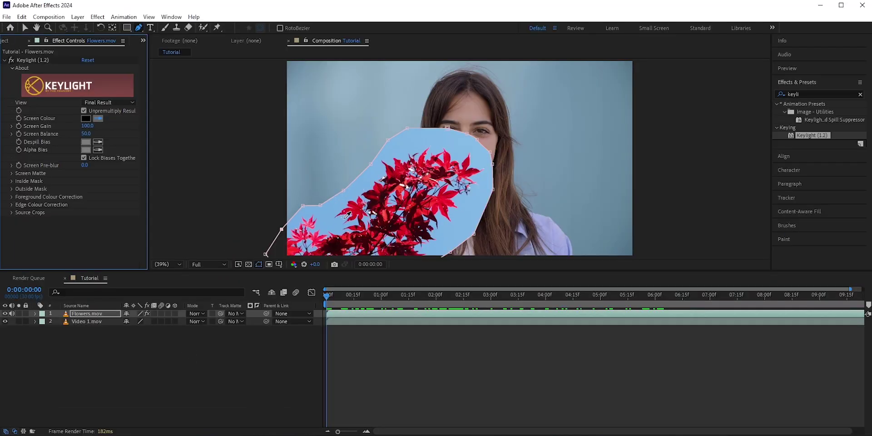
pyautogui.click(348, 215)
pyautogui.press('v')
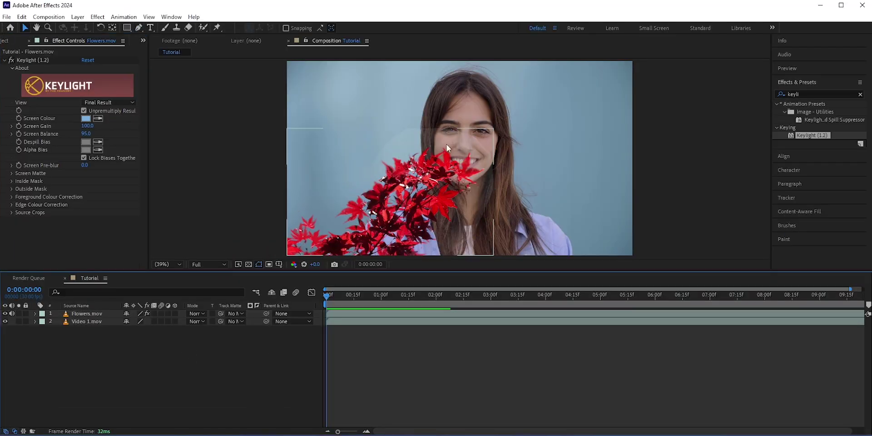
pyautogui.click(412, 160)
pyautogui.click(11, 174)
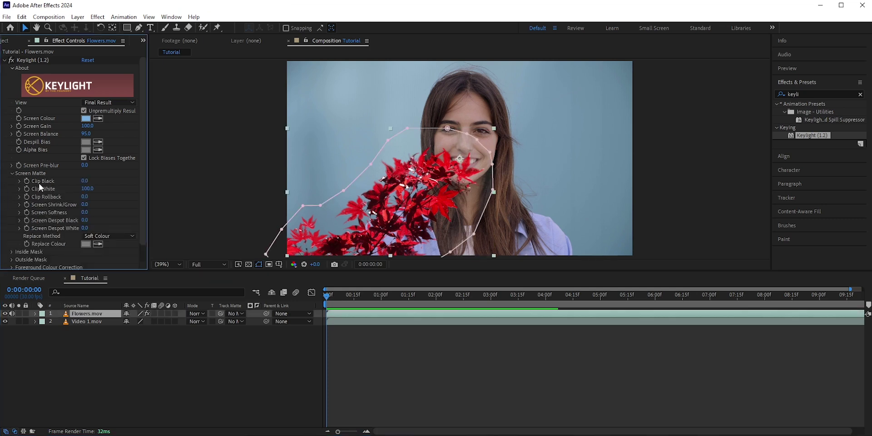
pyautogui.moveTo(86, 181)
pyautogui.mouseDown()
pyautogui.moveTo(98, 180)
pyautogui.moveTo(80, 188)
pyautogui.mouseUp()
pyautogui.moveTo(346, 296); pyautogui.dragTo(310, 299)
# Search 'gauss' and add Gaussian Blur to both Flowers.mov and Video 1.mov.
pyautogui.click(4, 60)
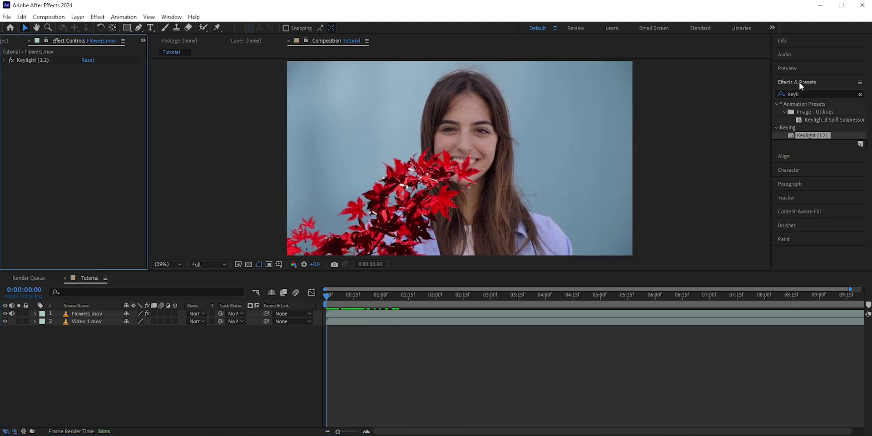
pyautogui.click(861, 94)
pyautogui.write('gauss')
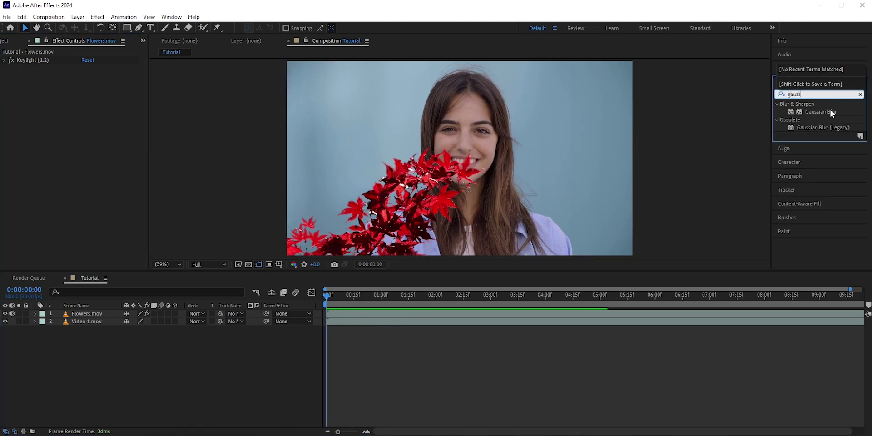
pyautogui.moveTo(833, 113); pyautogui.dragTo(87, 314)
pyautogui.moveTo(823, 114); pyautogui.dragTo(89, 320)
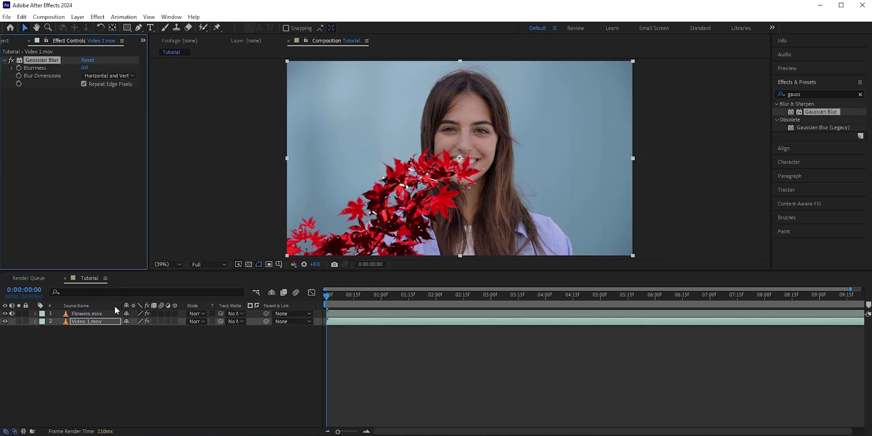
pyautogui.click(79, 315)
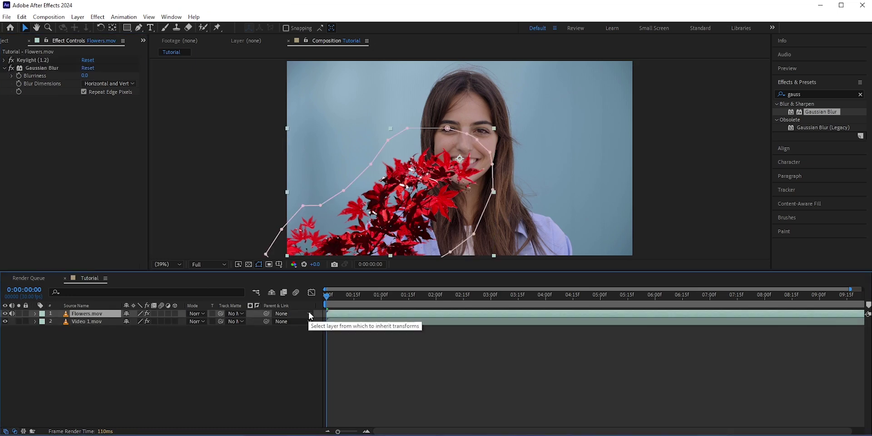
# Keyframe the branch's Blurriness from 0 at the start to 44 at 0:00:03:00.
pyautogui.click(20, 77)
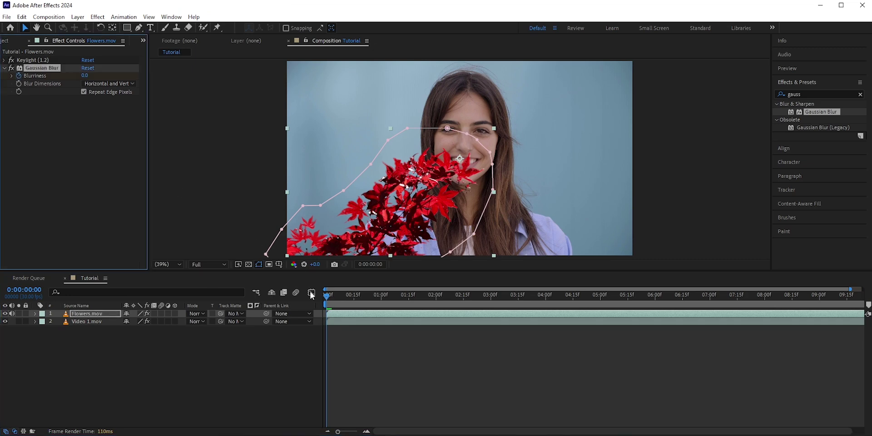
pyautogui.moveTo(325, 297); pyautogui.dragTo(492, 300)
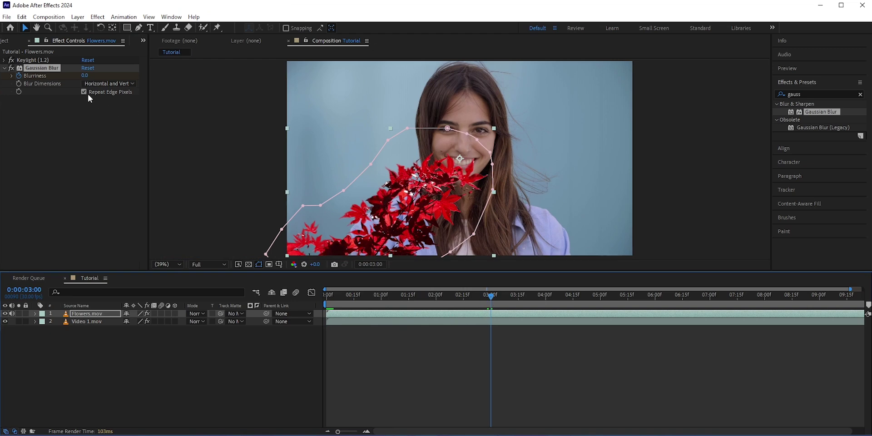
pyautogui.moveTo(83, 76); pyautogui.dragTo(187, 79)
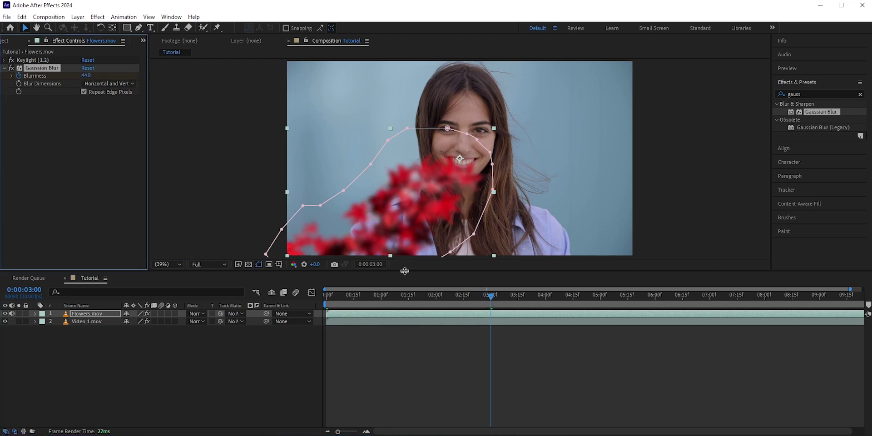
pyautogui.moveTo(503, 302)
pyautogui.mouseDown()
pyautogui.moveTo(321, 301)
pyautogui.moveTo(492, 300)
pyautogui.mouseUp()
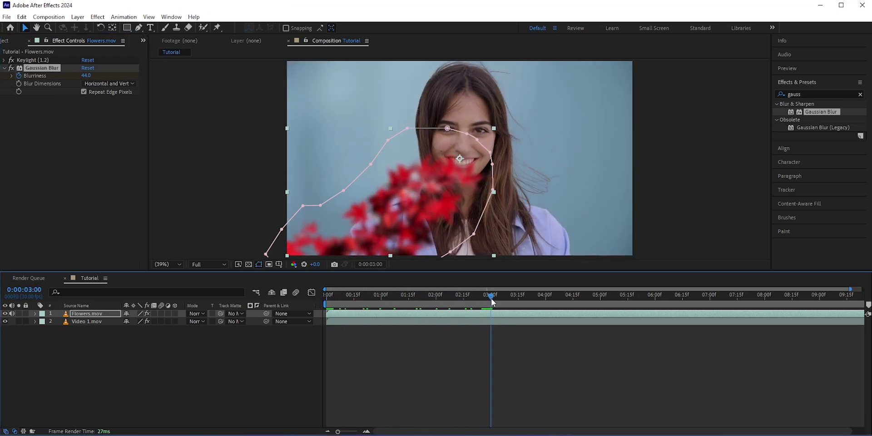
# Keyframe Video 1.mov's Blurriness from 51 at the start to 0 at 3 seconds, then preview.
pyautogui.click(91, 322)
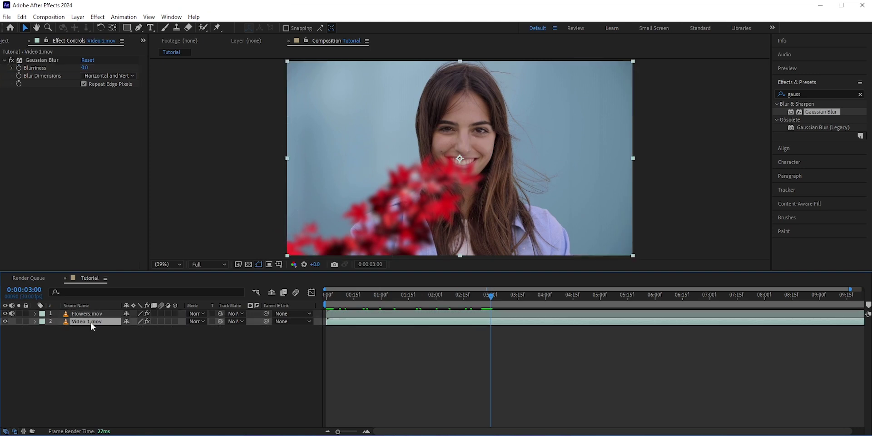
pyautogui.click(18, 69)
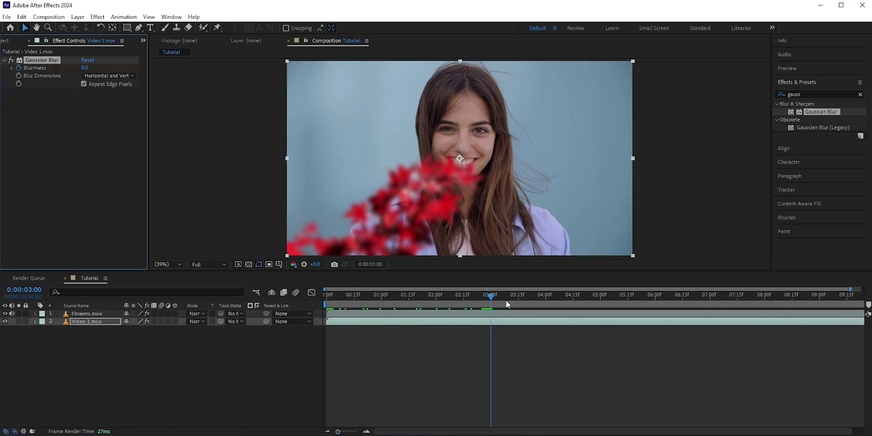
pyautogui.moveTo(491, 300); pyautogui.dragTo(304, 305)
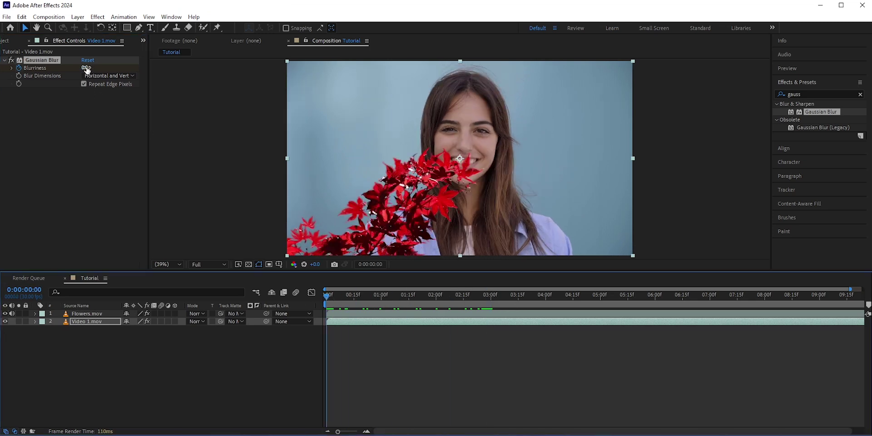
pyautogui.moveTo(86, 69); pyautogui.dragTo(327, 73)
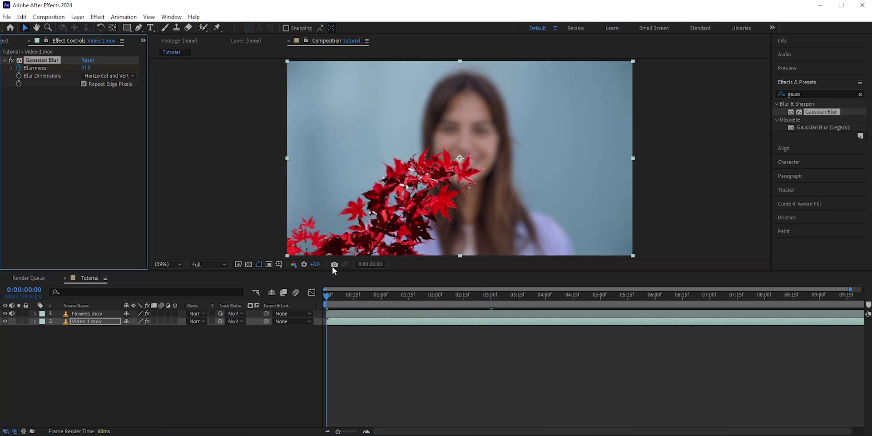
pyautogui.click(327, 299)
pyautogui.press('space')
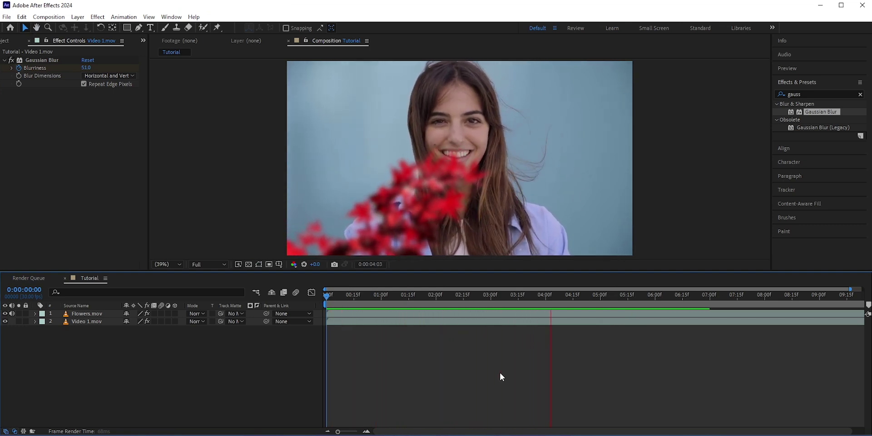
# Stop the preview and test-rotate Flowers.mov through its Transform properties.
pyautogui.press('space')
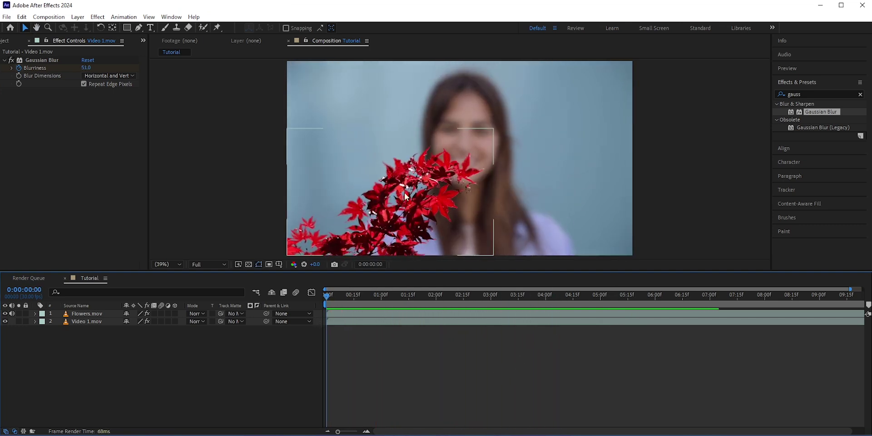
pyautogui.click(88, 313)
pyautogui.click(35, 314)
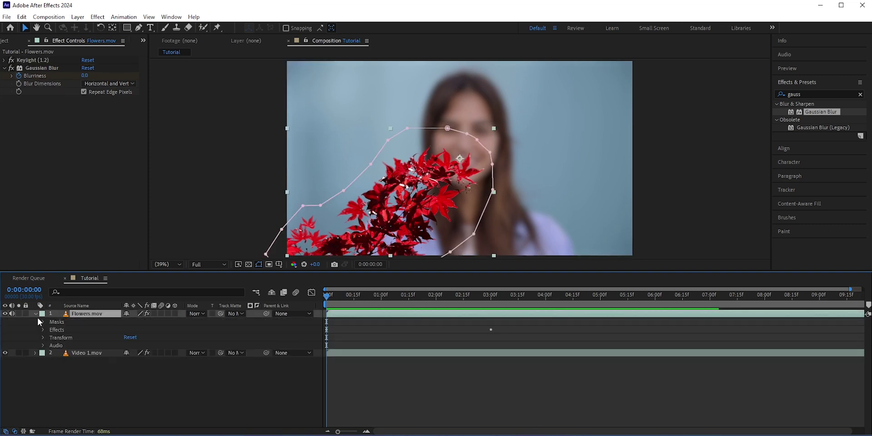
pyautogui.click(43, 338)
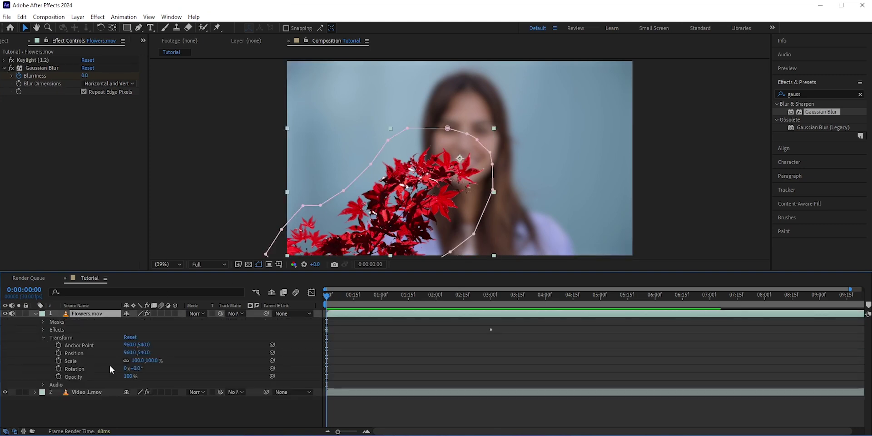
pyautogui.moveTo(133, 369); pyautogui.dragTo(168, 352)
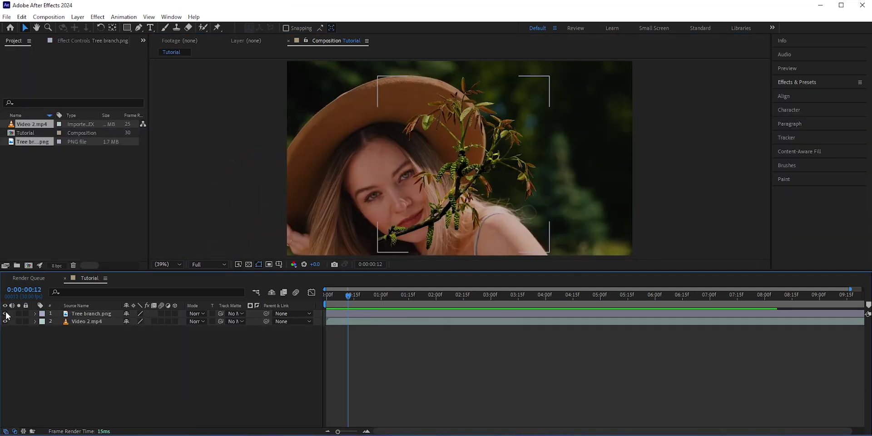
# Toggle Tree branch.png's visibility while moving to 1 second, leaving the branch hidden.
pyautogui.click(6, 313)
pyautogui.click(6, 314)
pyautogui.click(4, 314)
pyautogui.moveTo(339, 296)
pyautogui.mouseDown()
pyautogui.moveTo(593, 299)
pyautogui.moveTo(328, 296)
pyautogui.mouseUp()
pyautogui.click(5, 314)
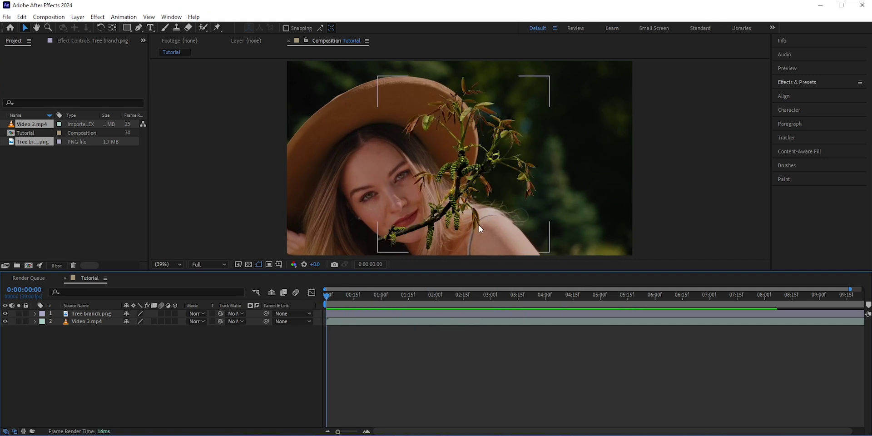
pyautogui.click(5, 313)
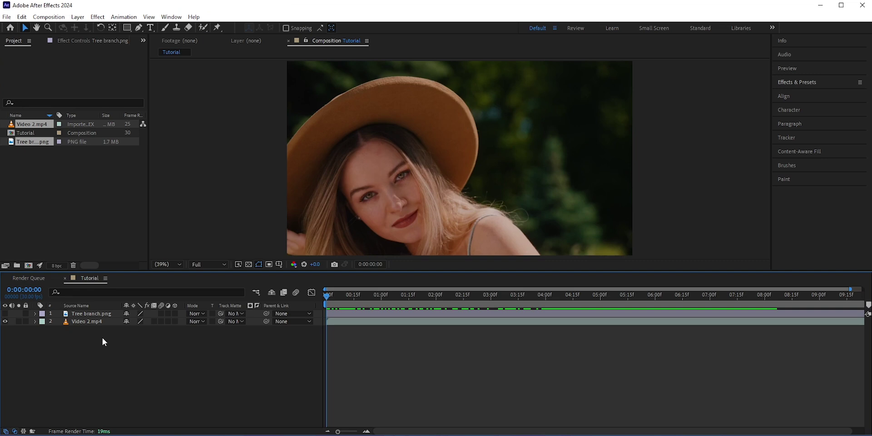
# With Video 2.mp4 selected, start a Track Motion tracker from the Tracker panel.
pyautogui.click(94, 324)
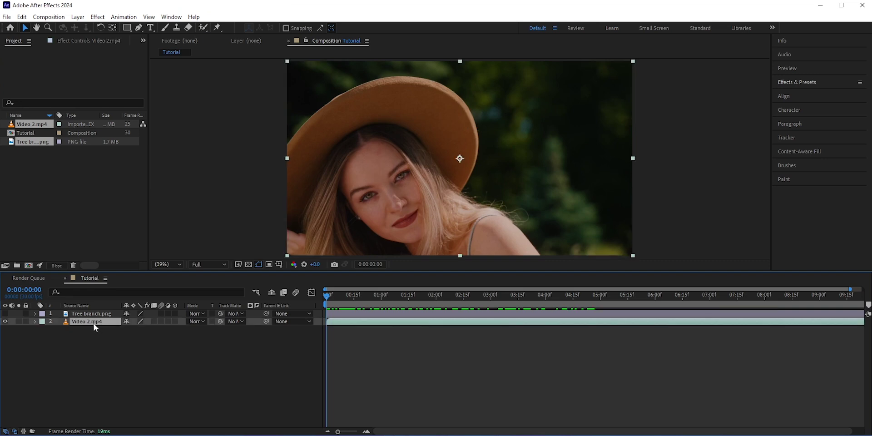
pyautogui.click(787, 138)
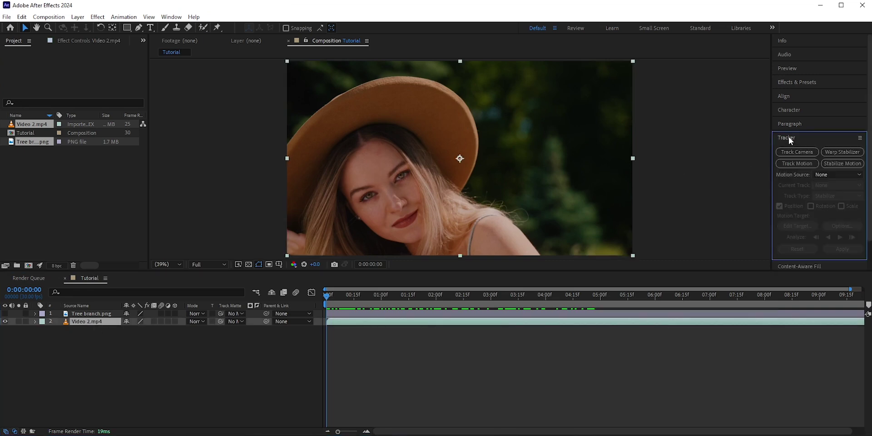
pyautogui.click(171, 16)
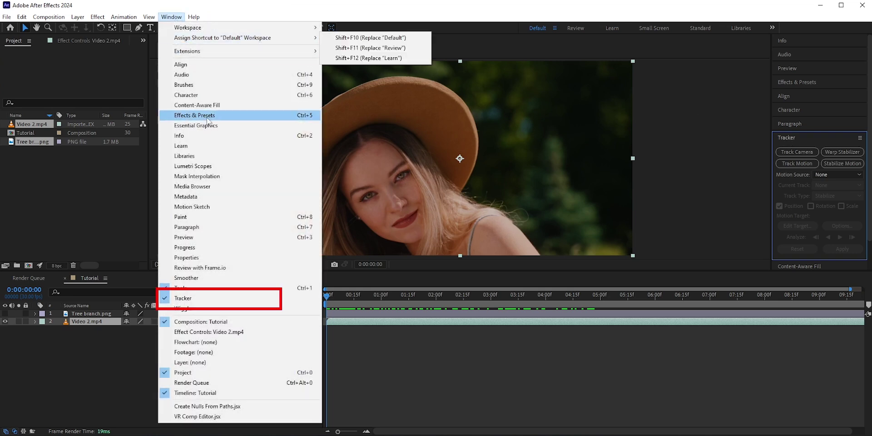
pyautogui.click(736, 10)
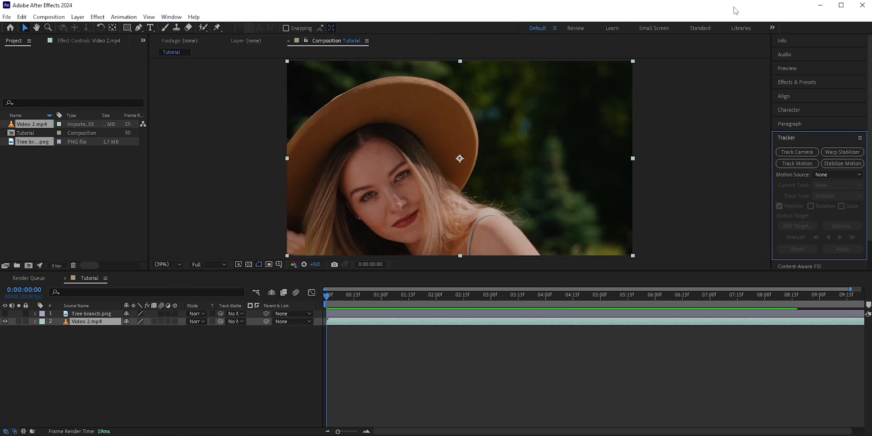
pyautogui.click(800, 164)
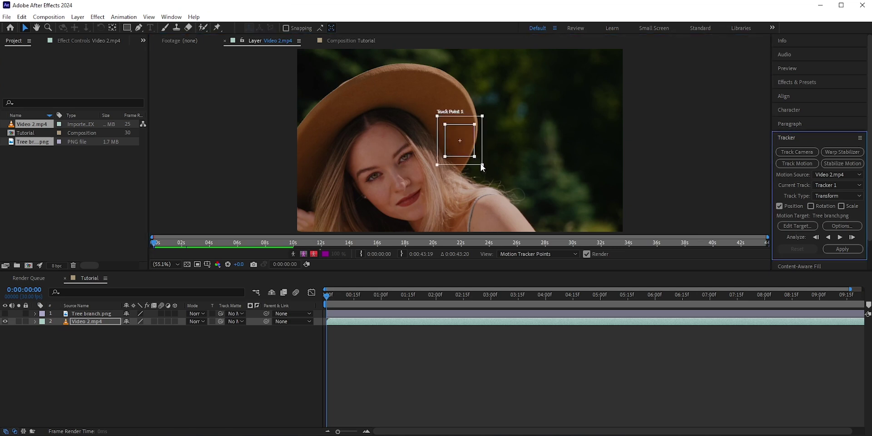
# Place Track Point 1 on the upper-right foliage, enlarge its search area, and analyse forward.
pyautogui.moveTo(468, 151); pyautogui.dragTo(549, 138)
pyautogui.moveTo(579, 163); pyautogui.dragTo(576, 160)
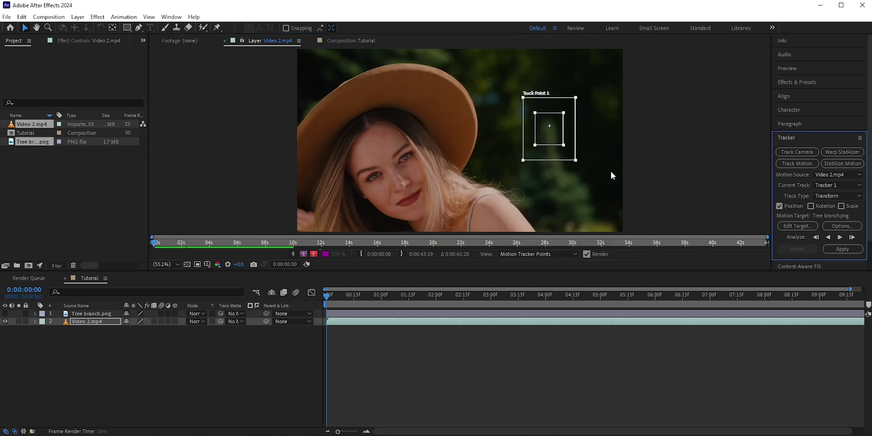
pyautogui.click(839, 237)
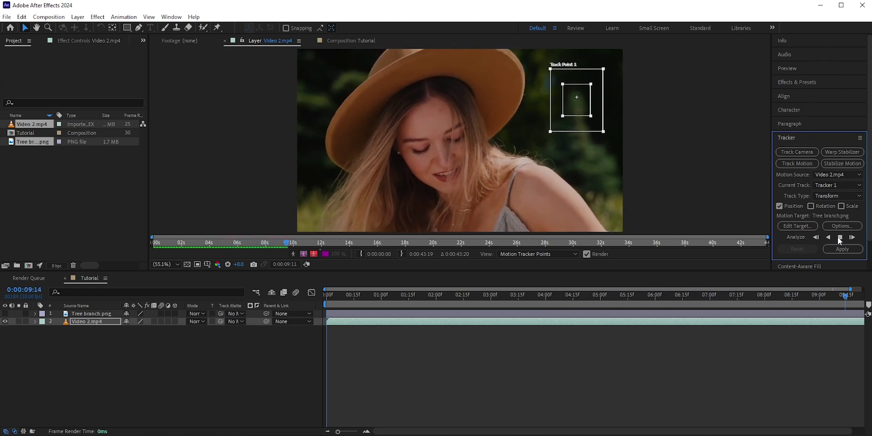
pyautogui.click(839, 237)
pyautogui.moveTo(336, 297); pyautogui.dragTo(285, 307)
# Inspect Track Point 1's keyframes under Video 2.mp4's Motion Trackers, then collapse the layer.
pyautogui.click(34, 322)
pyautogui.click(43, 330)
pyautogui.click(51, 337)
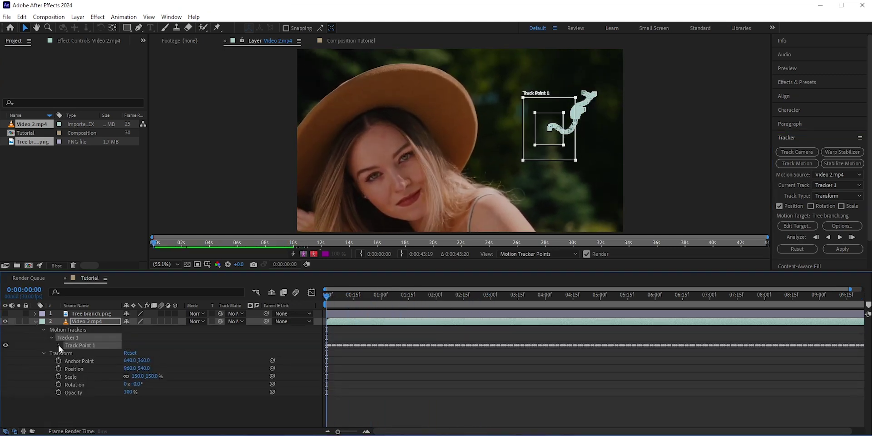
pyautogui.click(59, 345)
pyautogui.click(43, 330)
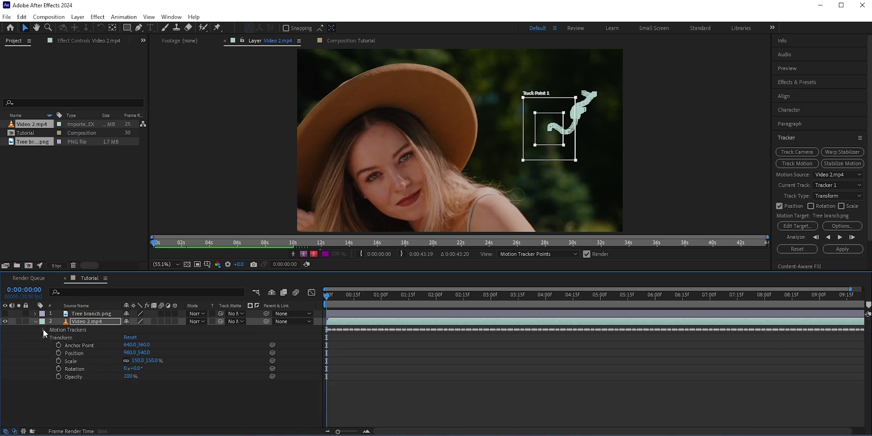
pyautogui.click(37, 322)
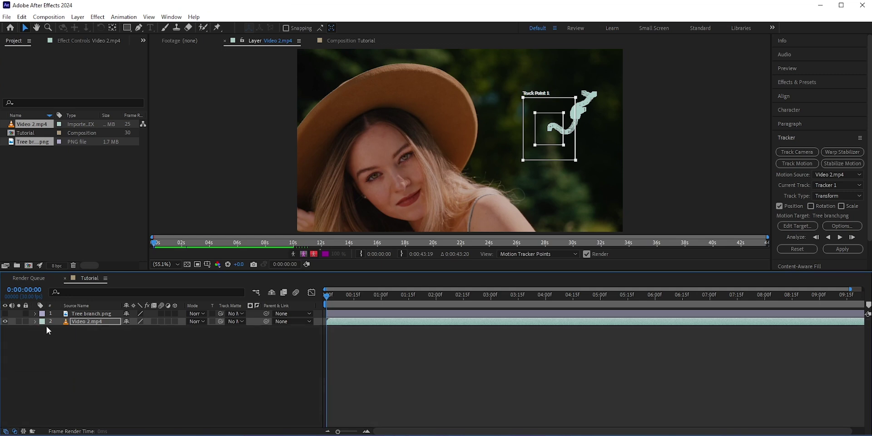
# Add a new Null Object layer, Null 1, to the timeline.
pyautogui.rightClick(217, 332)
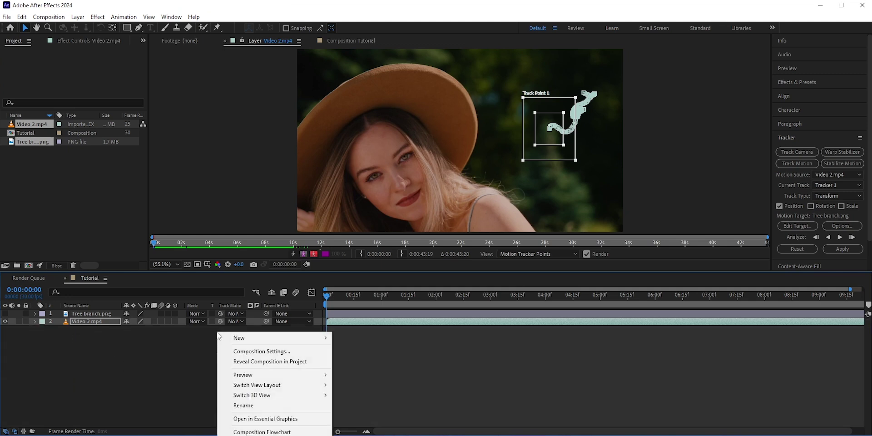
pyautogui.moveTo(235, 340)
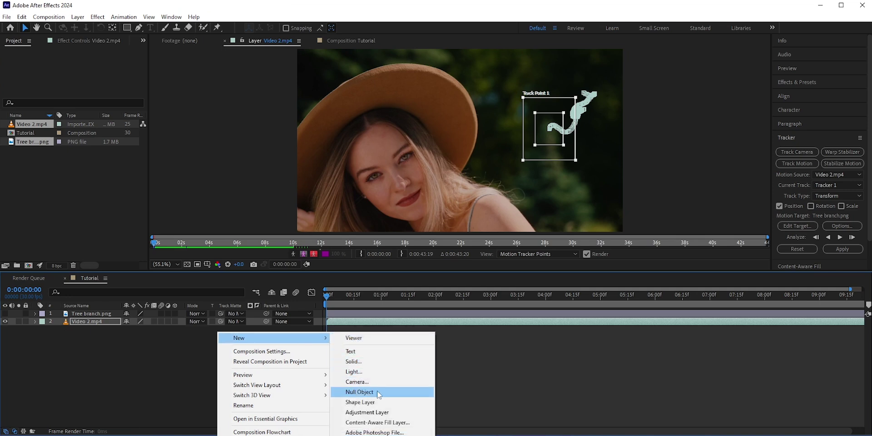
pyautogui.click(362, 392)
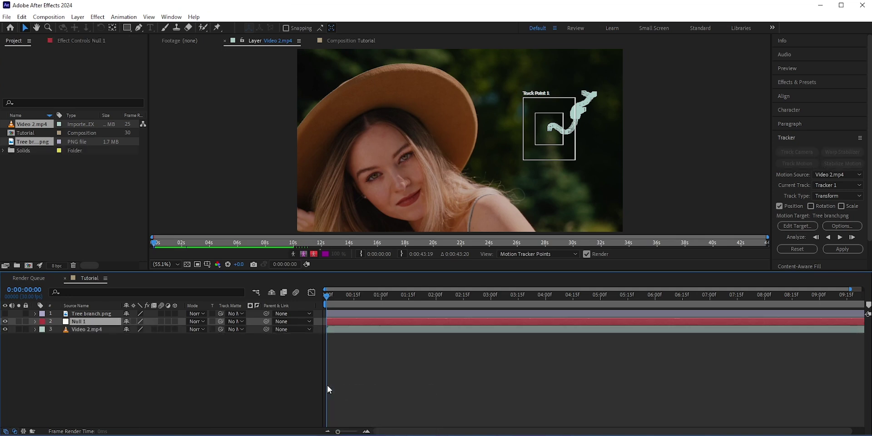
# Target Tracker 1 at Null 1 and apply the motion in X and Y.
pyautogui.click(784, 226)
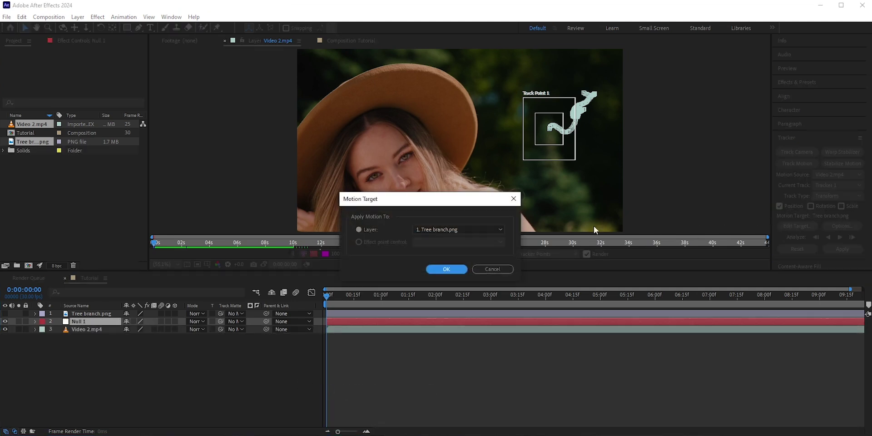
pyautogui.click(455, 230)
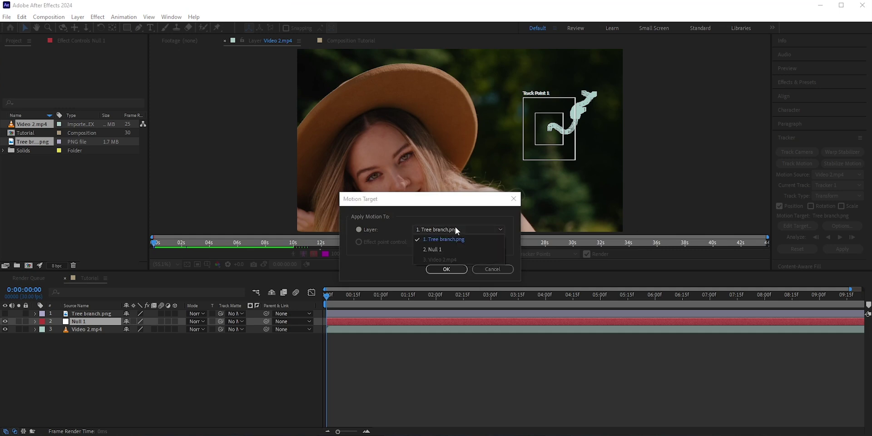
pyautogui.click(443, 249)
pyautogui.click(447, 269)
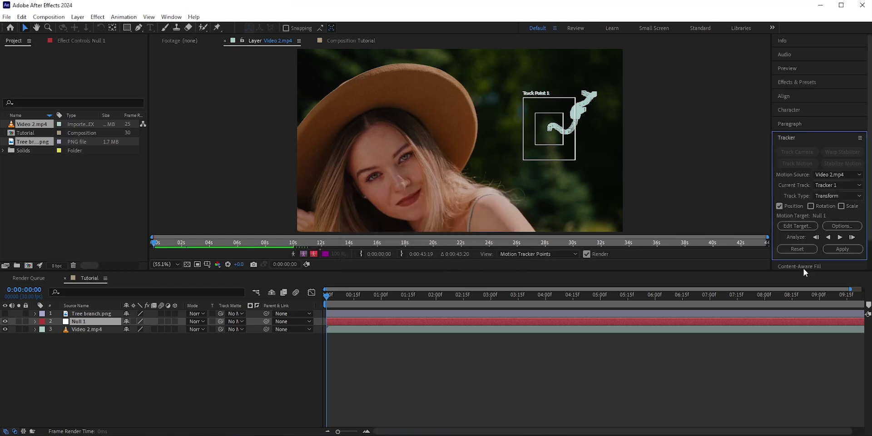
pyautogui.click(833, 251)
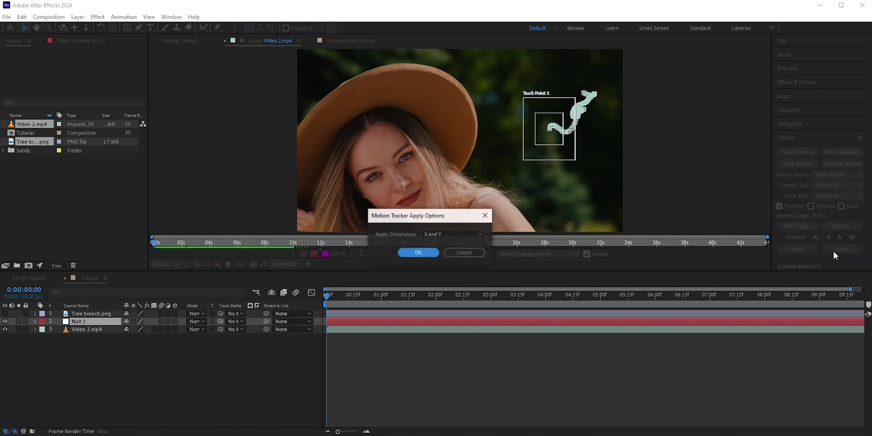
pyautogui.click(417, 253)
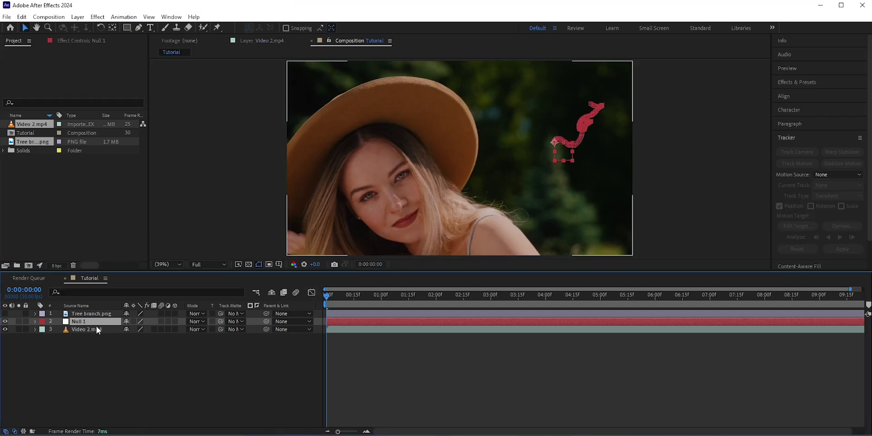
# Make Tree branch.png visible again and rotate it to -84°.
pyautogui.click(5, 314)
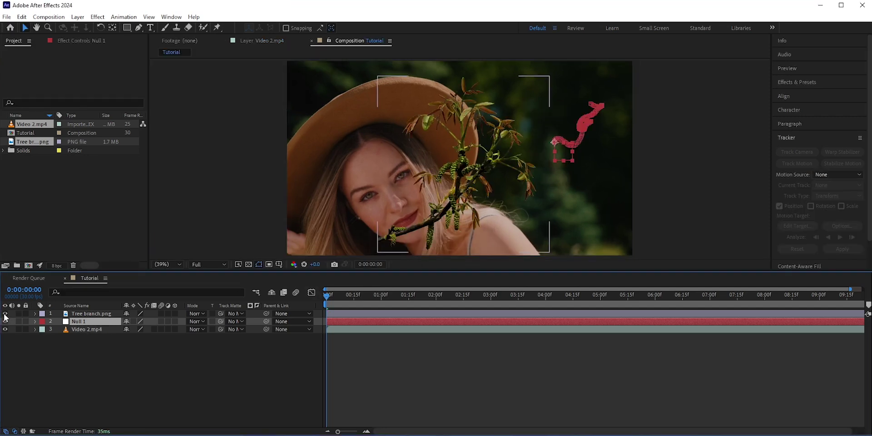
pyautogui.click(519, 145)
pyautogui.press('r')
pyautogui.moveTo(137, 322); pyautogui.dragTo(51, 314)
pyautogui.click(35, 313)
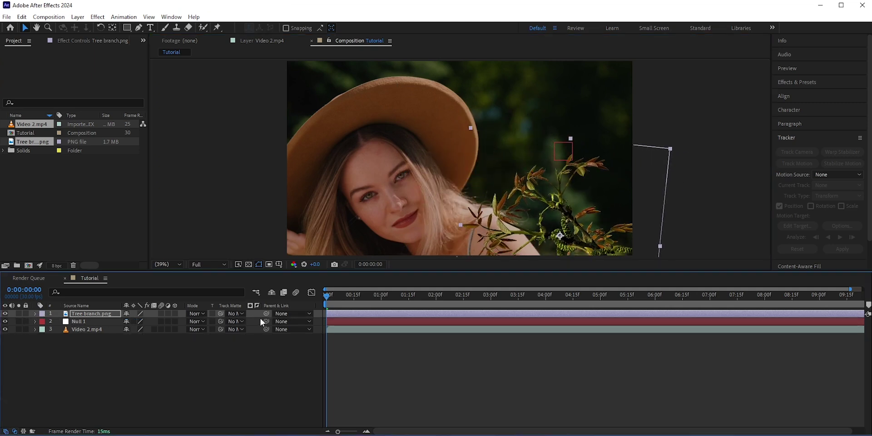
# Parent the branch to Null 1 and preview it following the track from 0:00:01:13.
pyautogui.moveTo(267, 314); pyautogui.dragTo(84, 323)
pyautogui.moveTo(327, 295)
pyautogui.mouseDown()
pyautogui.moveTo(413, 299)
pyautogui.moveTo(313, 303)
pyautogui.mouseUp()
pyautogui.press('space')
pyautogui.press('space')
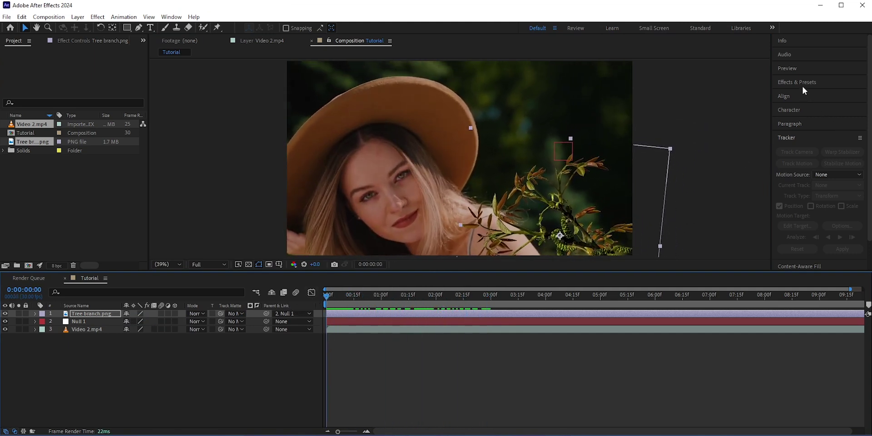
# Apply Gaussian Blur from Effects & Presets to both Tree branch.png and Video 2.mp4.
pyautogui.click(803, 87)
pyautogui.click(802, 94)
pyautogui.write('gaus')
pyautogui.moveTo(818, 111); pyautogui.dragTo(792, 113)
pyautogui.moveTo(115, 317); pyautogui.dragTo(115, 317)
pyautogui.moveTo(818, 112); pyautogui.dragTo(97, 330)
# Blur Video 2.mp4 to 46.8 at the start and preview the rack to 0:00:05:10.
pyautogui.moveTo(327, 296); pyautogui.dragTo(491, 297)
pyautogui.click(545, 200)
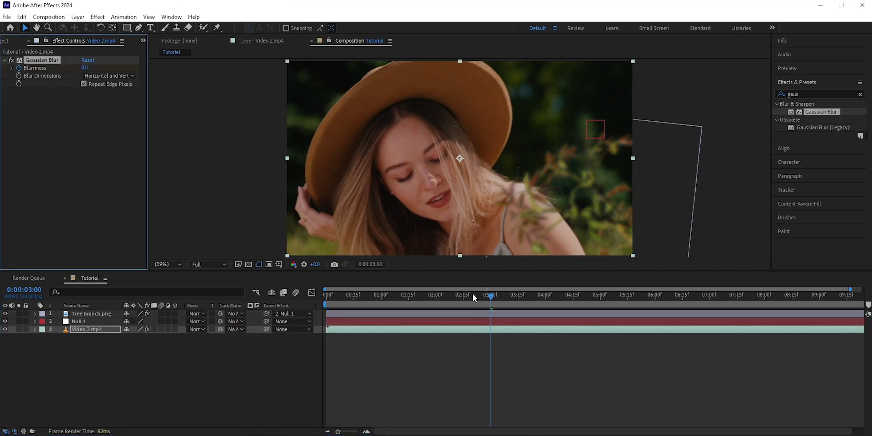
pyautogui.press('Home')
pyautogui.moveTo(86, 68); pyautogui.dragTo(349, 75)
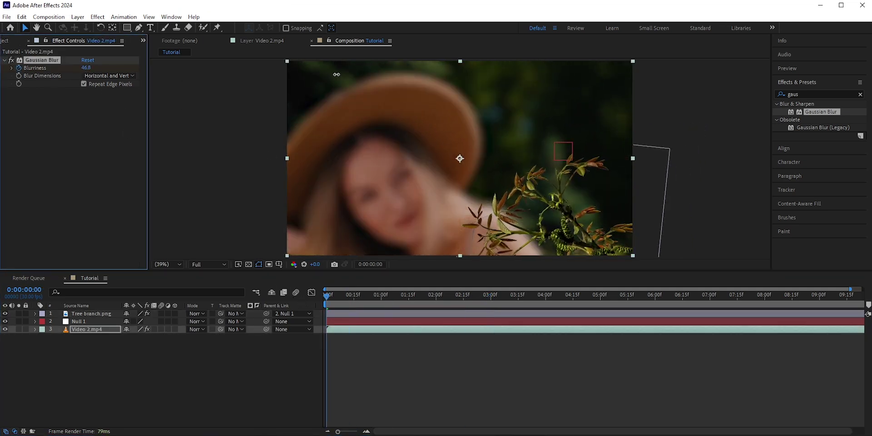
pyautogui.click(307, 314)
pyautogui.press('s')
pyautogui.press('space')
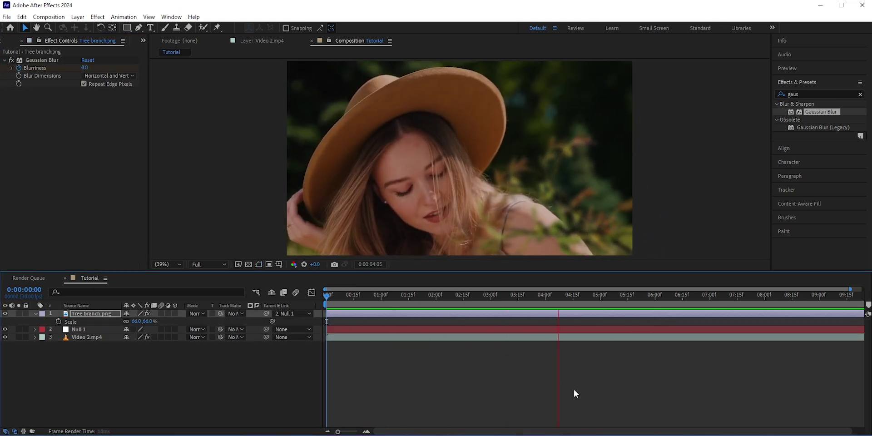
pyautogui.press('space')
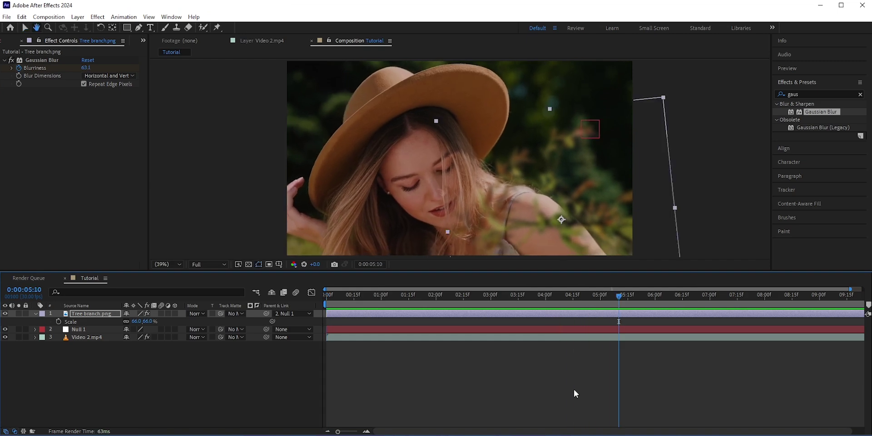